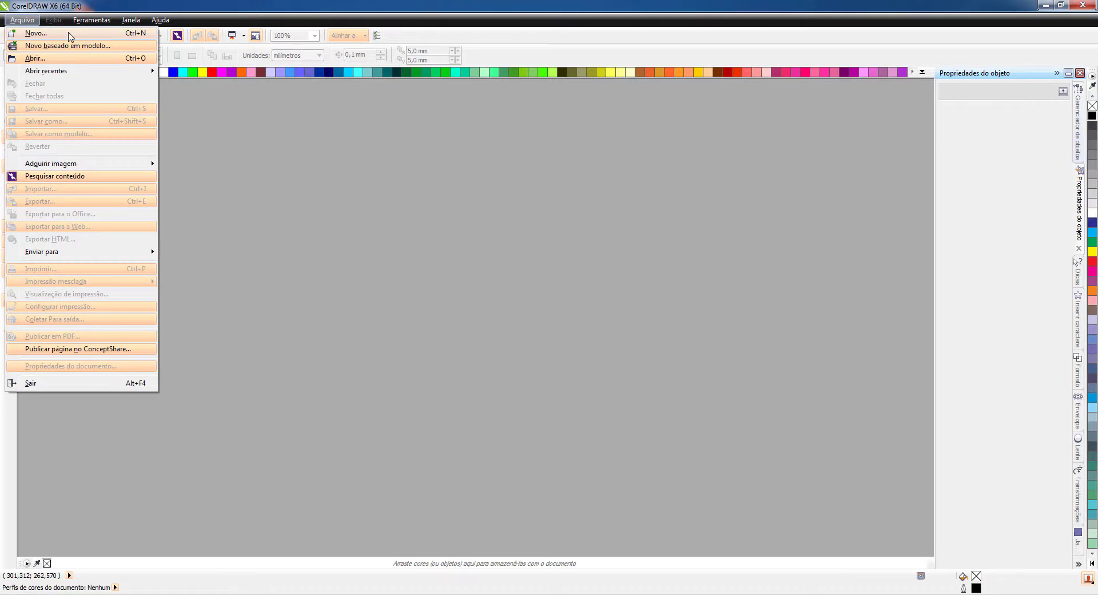
# - Start a new document and name it "Post Redes Sociais"
pyautogui.click(69, 36)
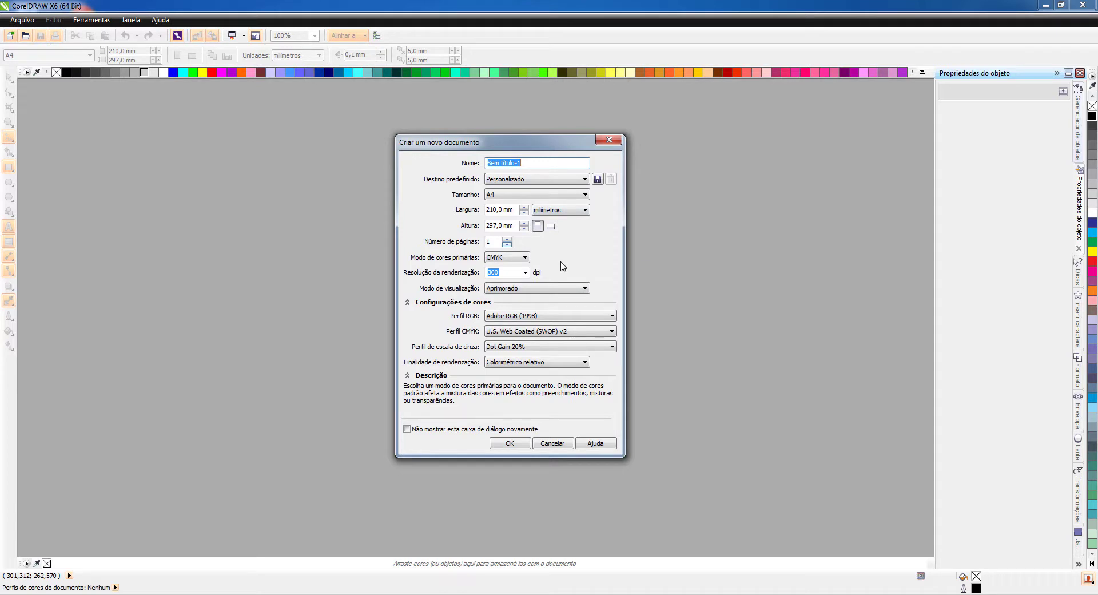
pyautogui.click(532, 163)
pyautogui.moveTo(540, 163); pyautogui.dragTo(478, 164)
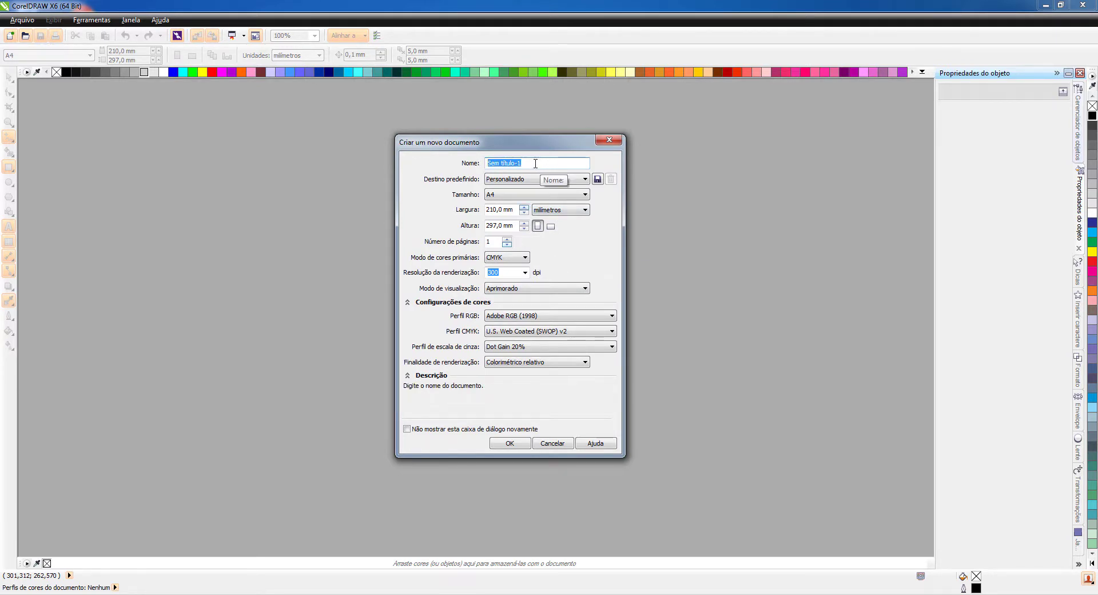
pyautogui.write('Post Redes Sociais')
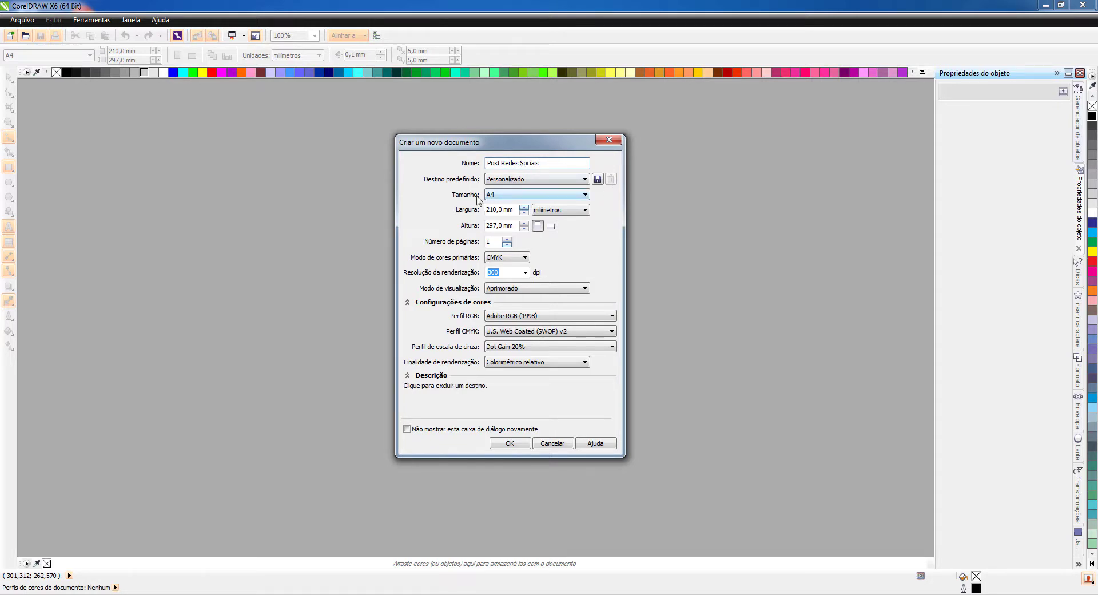
# - Give the new document a custom page size of 1080 x 1080 px, with pixels as the unit
pyautogui.click(586, 194)
pyautogui.click(559, 214)
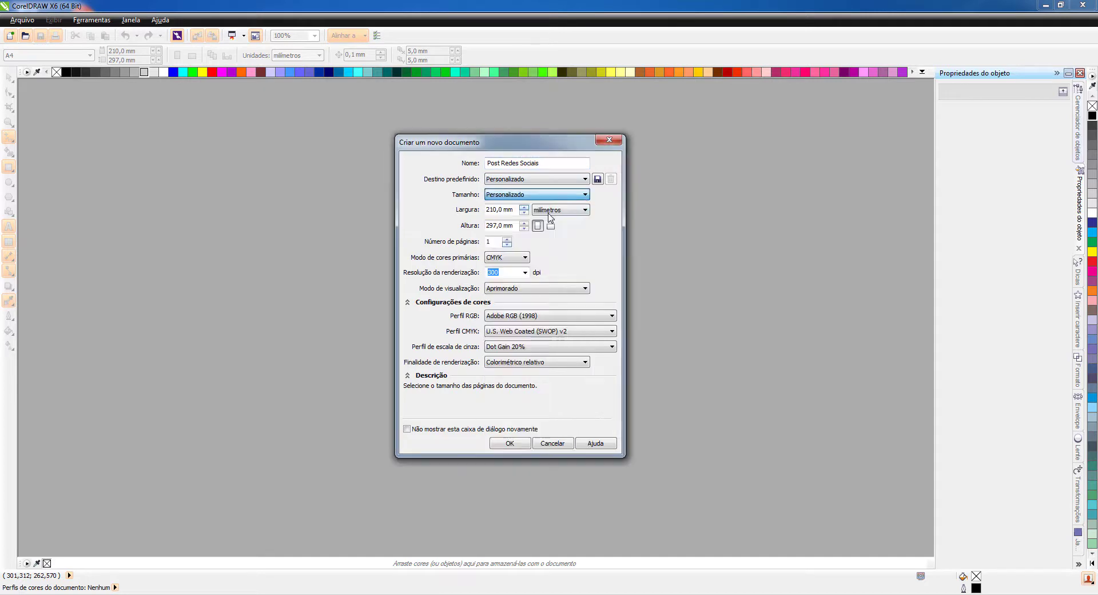
pyautogui.click(585, 211)
pyautogui.click(557, 252)
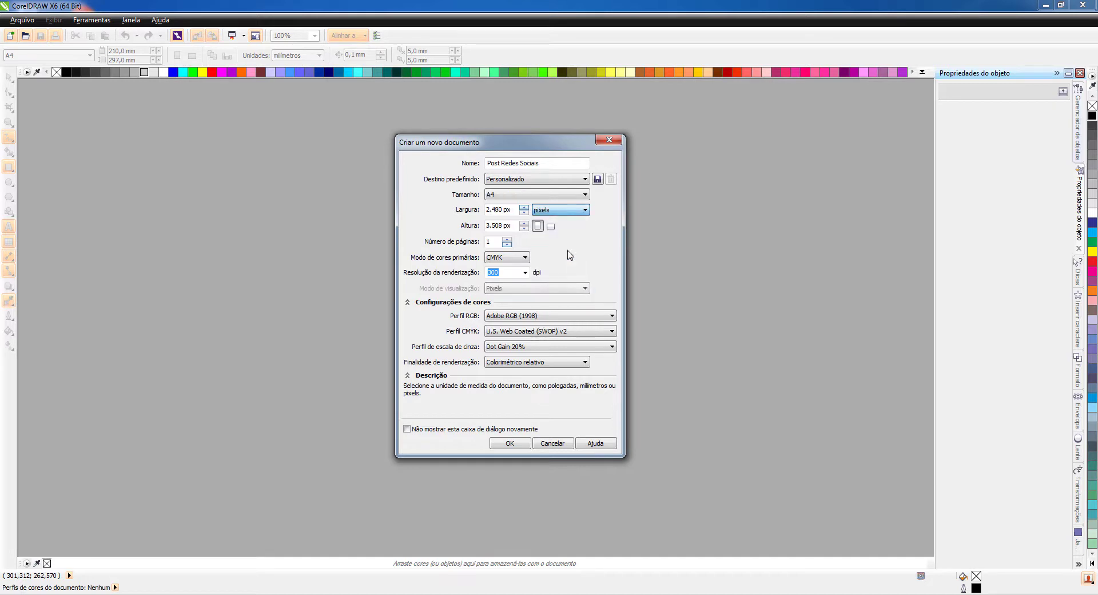
pyautogui.click(489, 209)
pyautogui.doubleClick(490, 210)
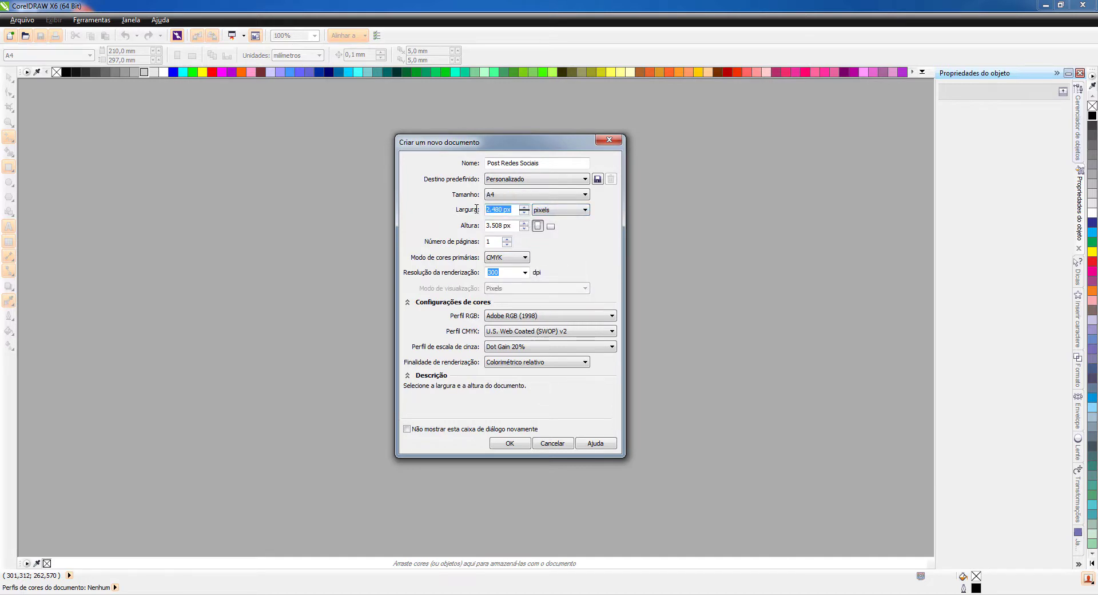
pyautogui.write('1080')
pyautogui.press('Tab')
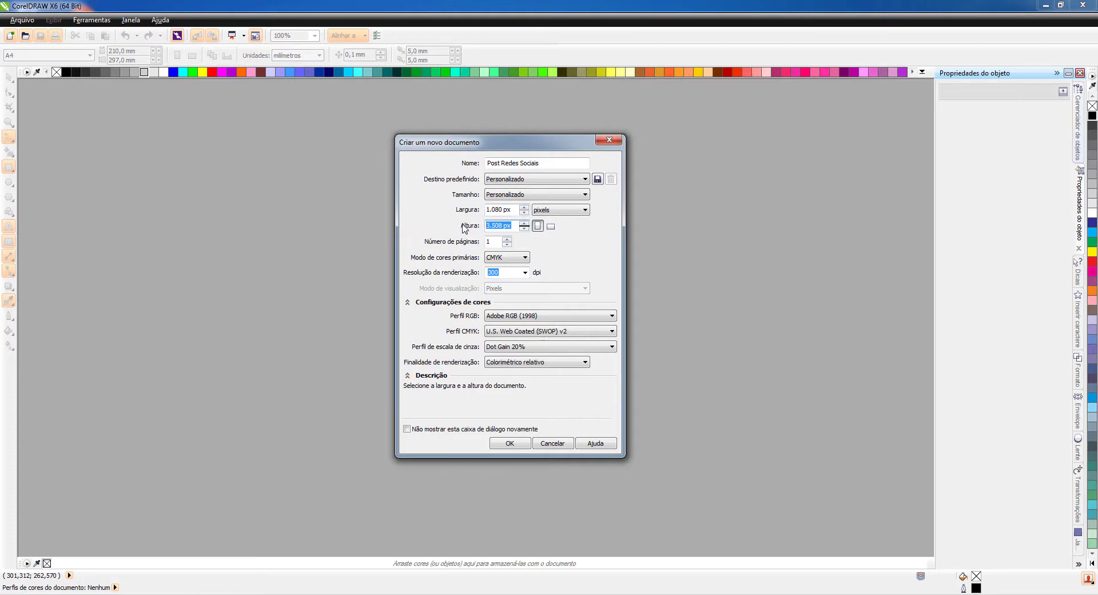
pyautogui.write('1.')
pyautogui.write('080')
# - Set the primary colour mode to RGB and the rendering resolution to 96 dpi, and create the document
pyautogui.click(522, 259)
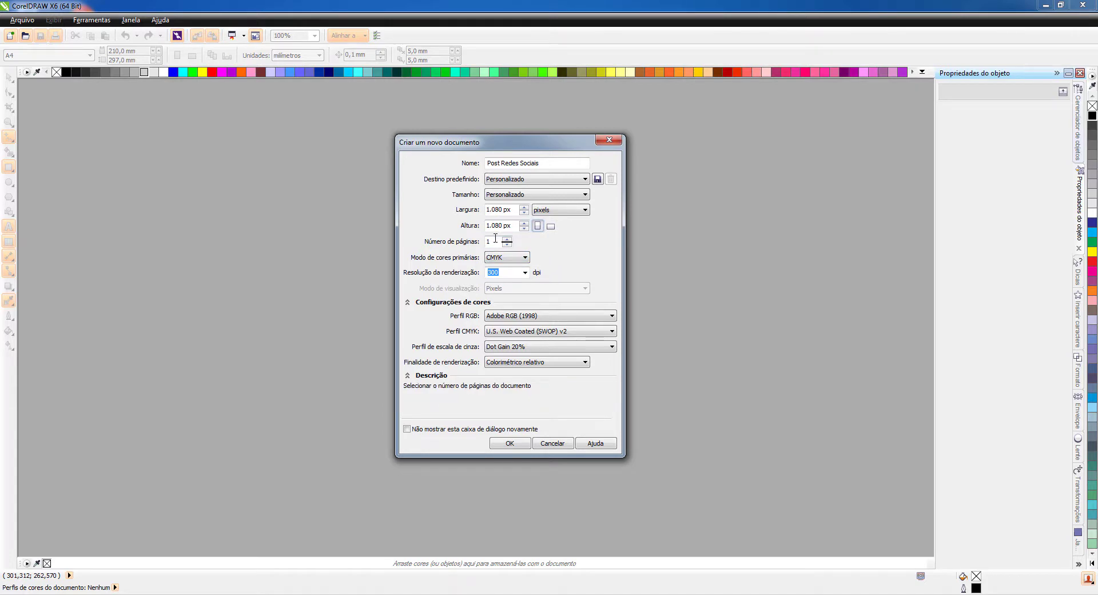
pyautogui.click(526, 262)
pyautogui.click(504, 276)
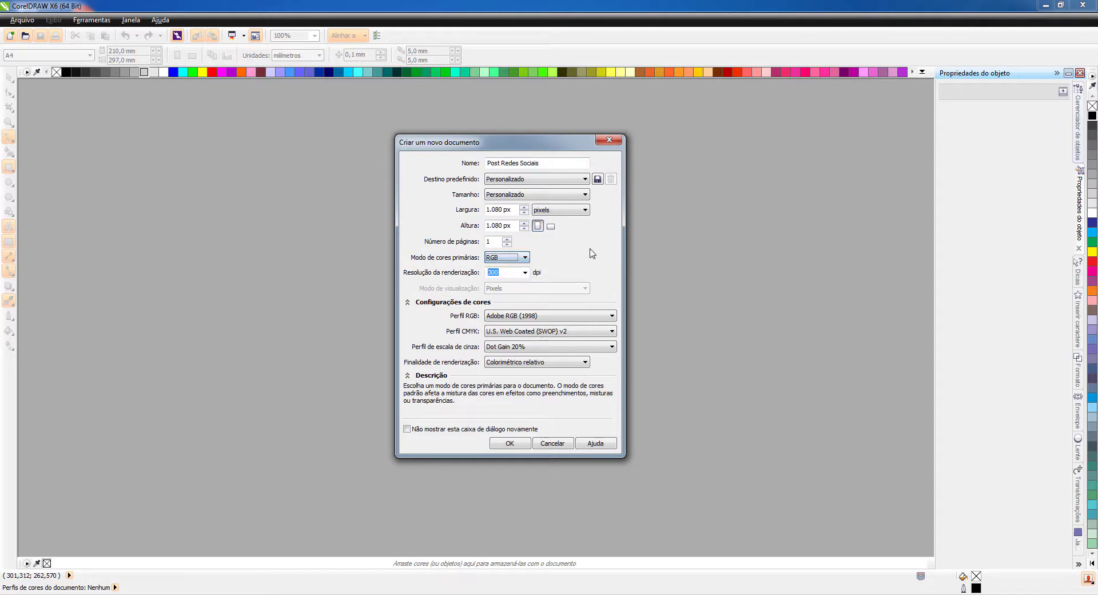
pyautogui.click(524, 272)
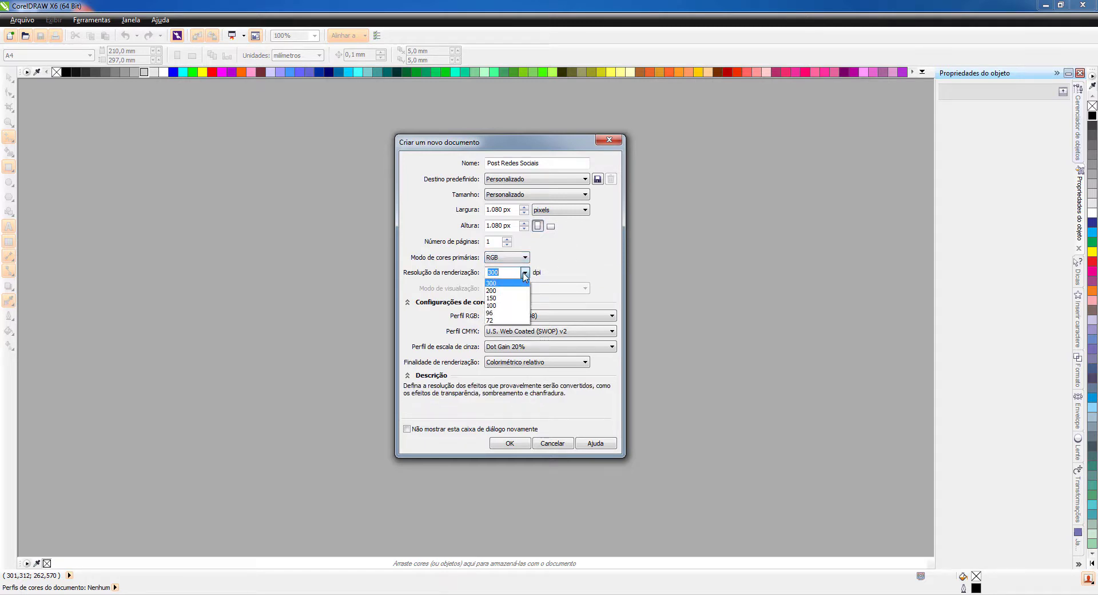
pyautogui.click(515, 313)
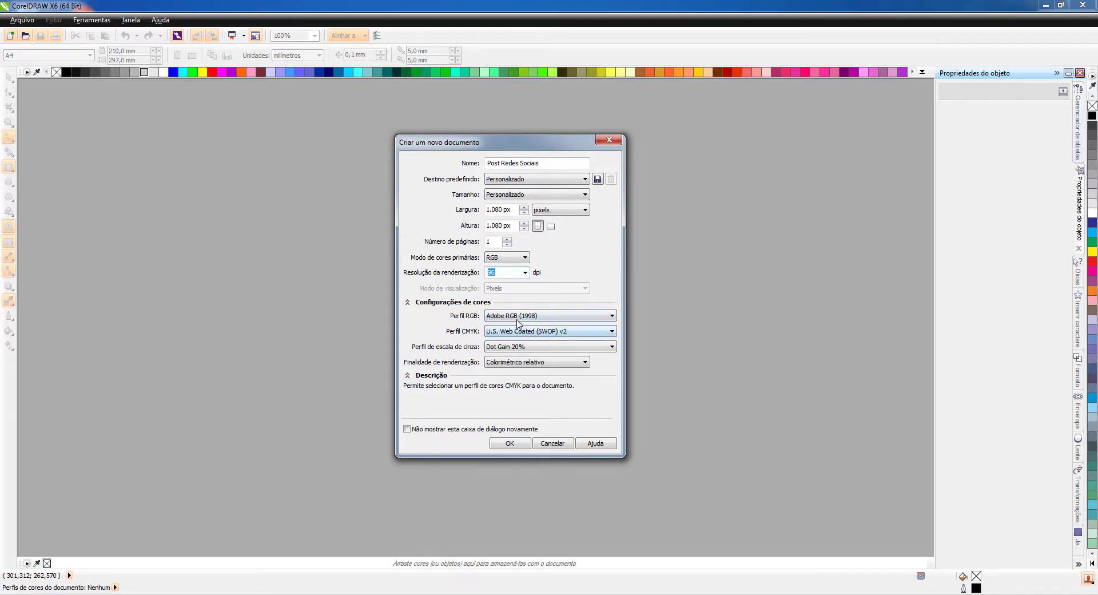
pyautogui.click(612, 316)
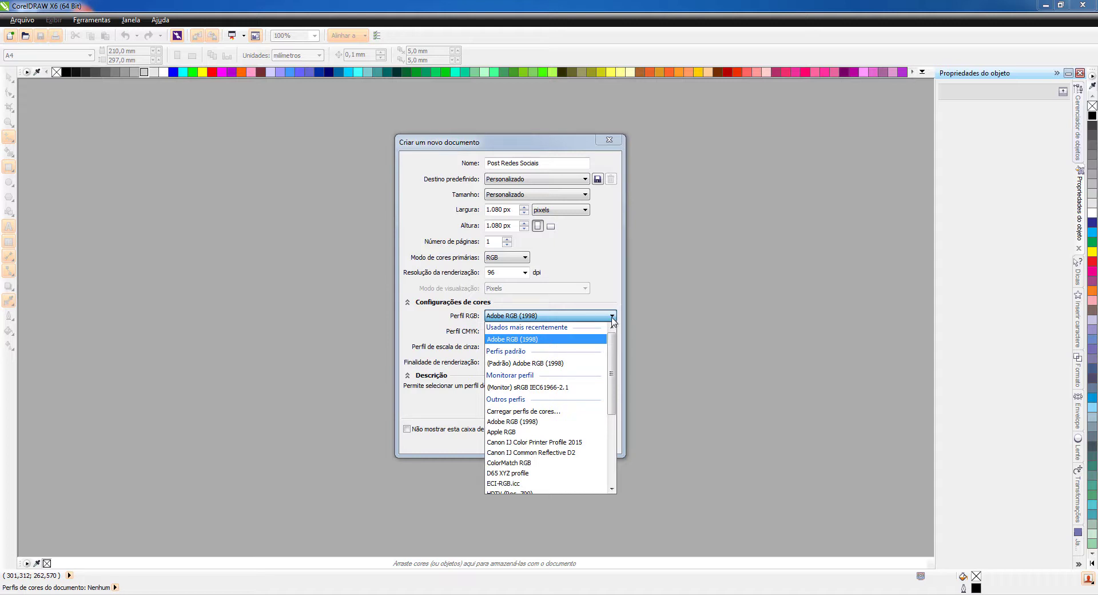
pyautogui.click(612, 318)
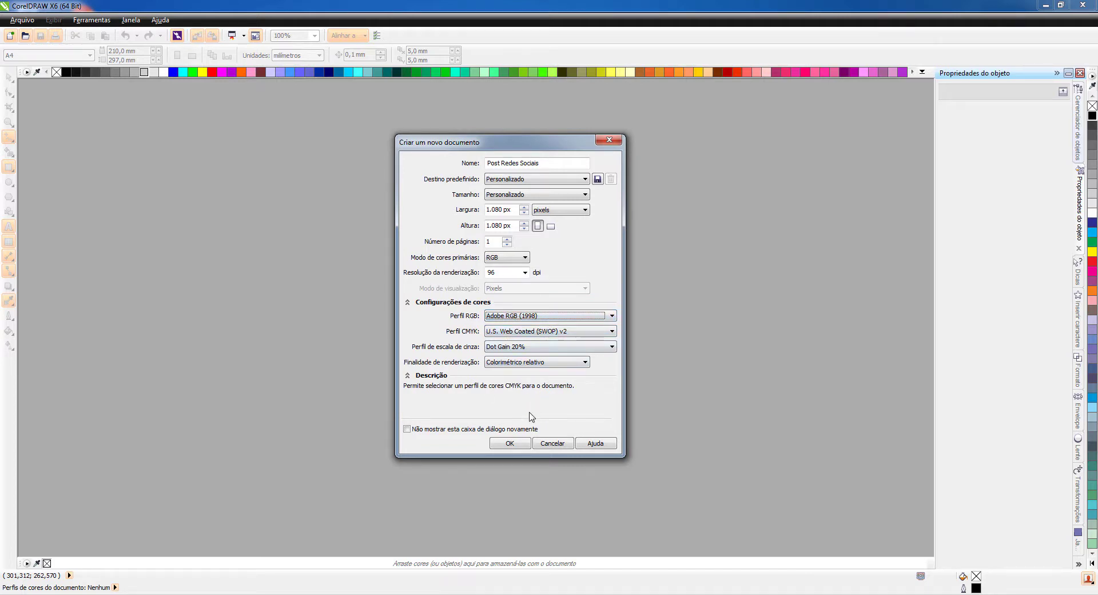
pyautogui.click(511, 443)
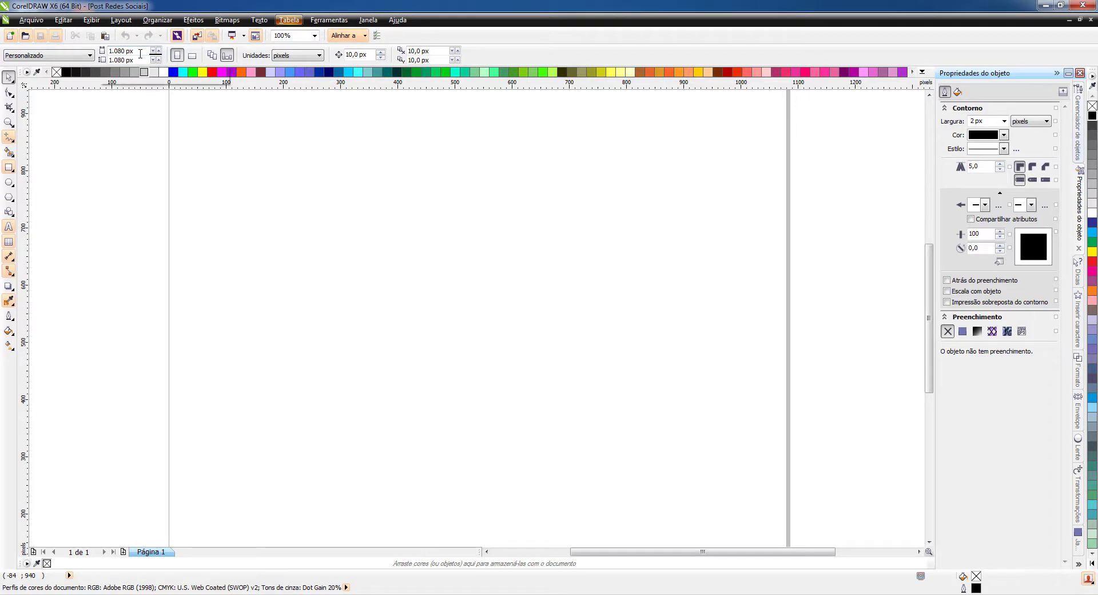
# - Import the image "Post 1080 x 1080px_2021" from the desktop and centre it on the page
pyautogui.click(314, 35)
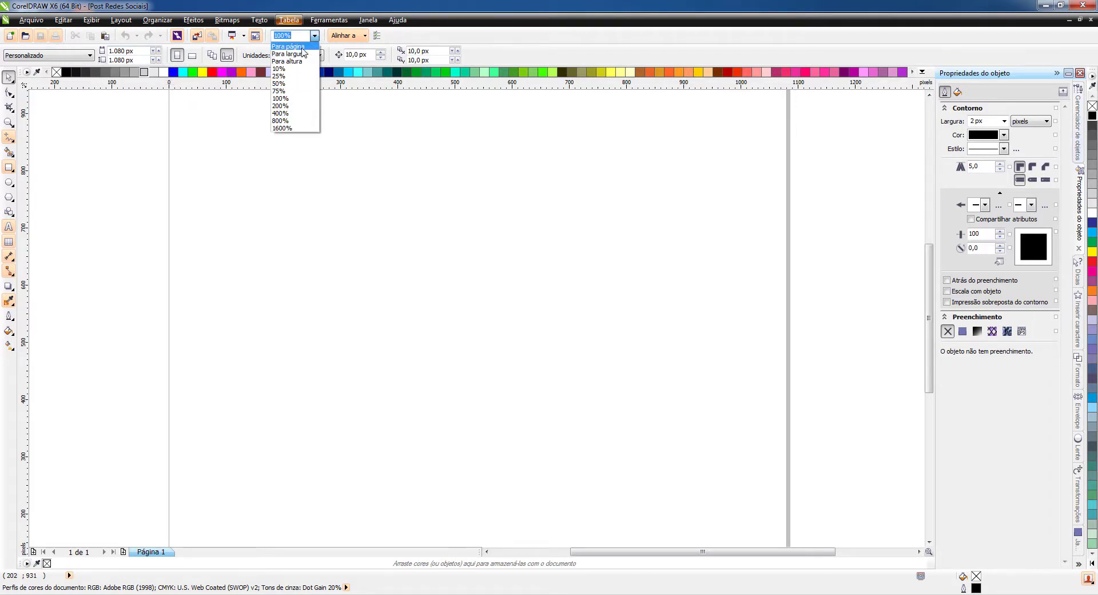
pyautogui.click(286, 42)
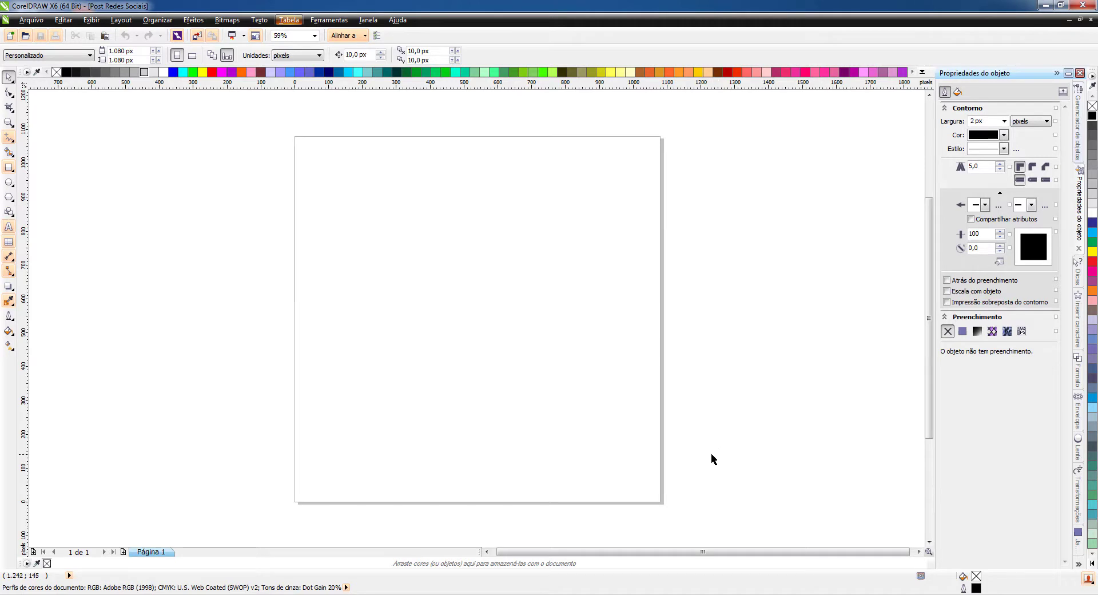
pyautogui.click(30, 21)
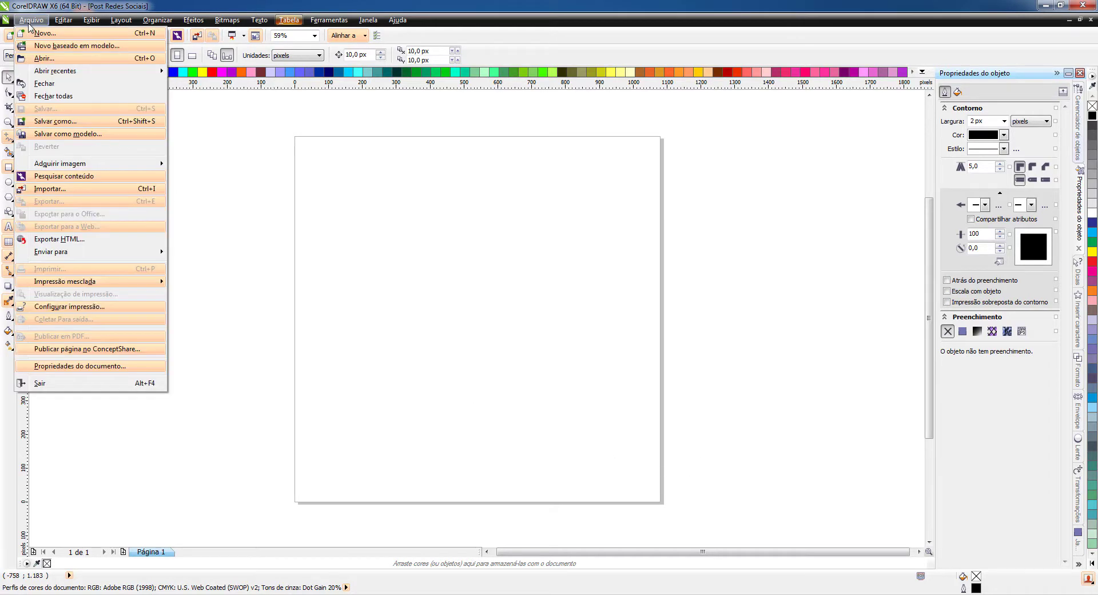
pyautogui.click(83, 190)
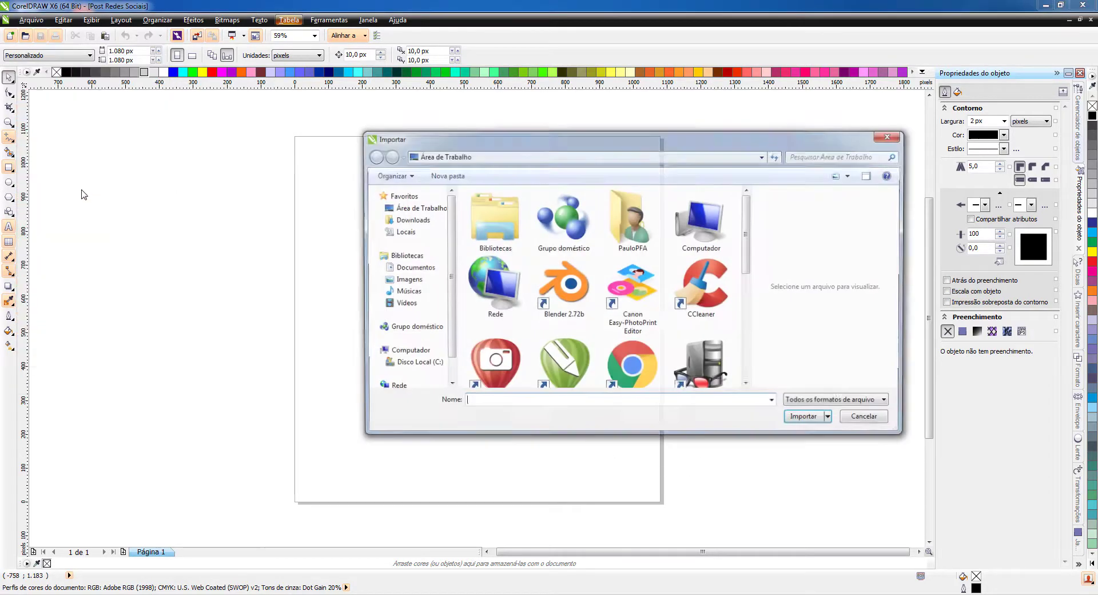
pyautogui.moveTo(747, 237); pyautogui.dragTo(747, 339)
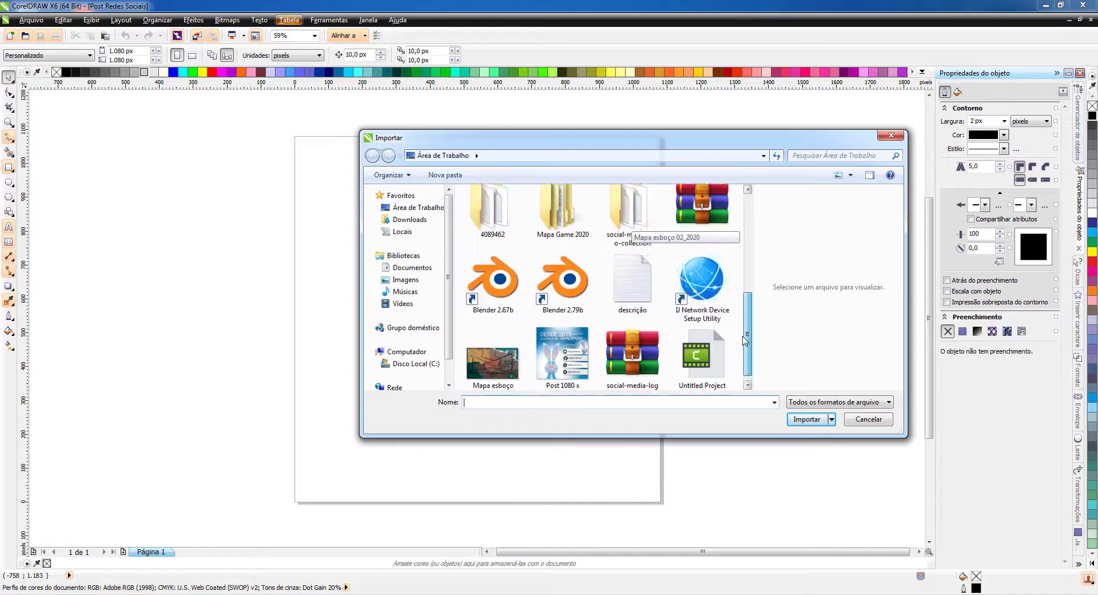
pyautogui.click(563, 348)
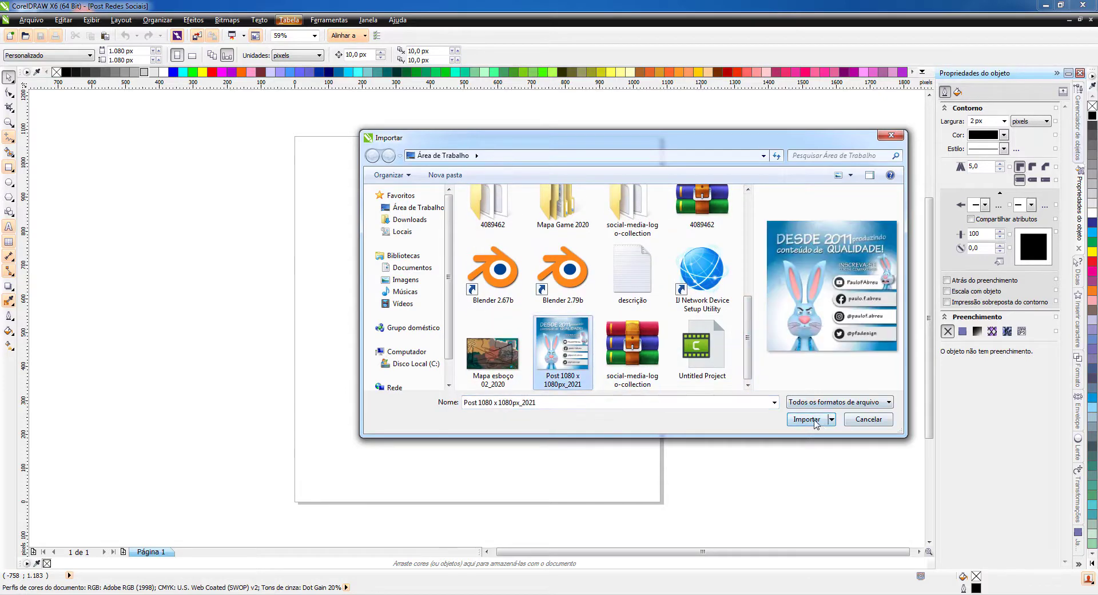
pyautogui.click(805, 422)
pyautogui.click(365, 229)
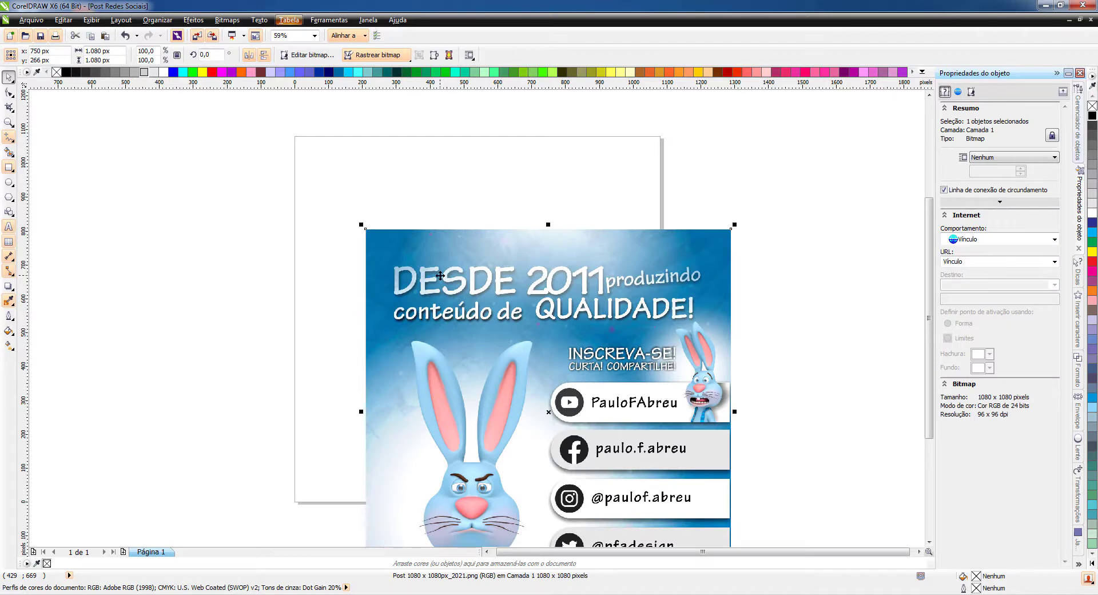
pyautogui.press('p')
pyautogui.click(728, 486)
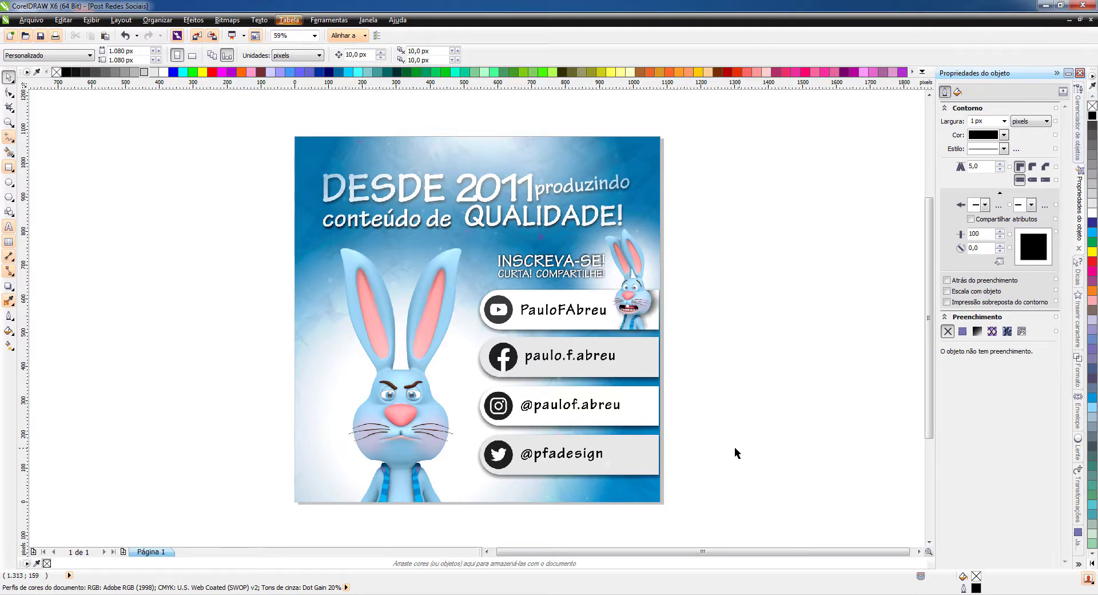
# - Open the web export settings for the post and fit the whole artwork in the preview
pyautogui.click(32, 21)
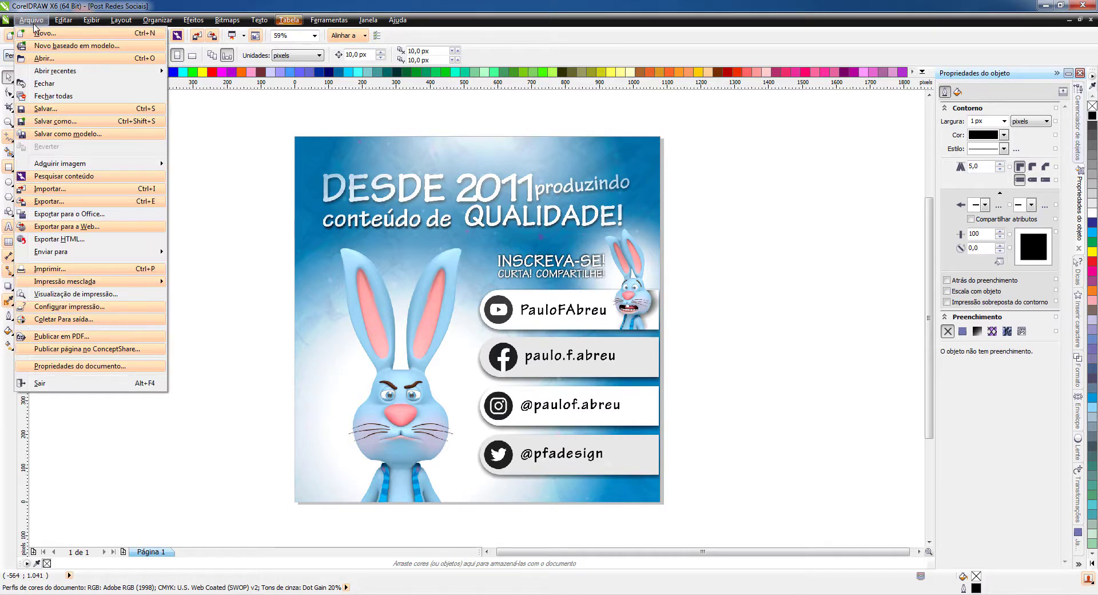
pyautogui.click(115, 230)
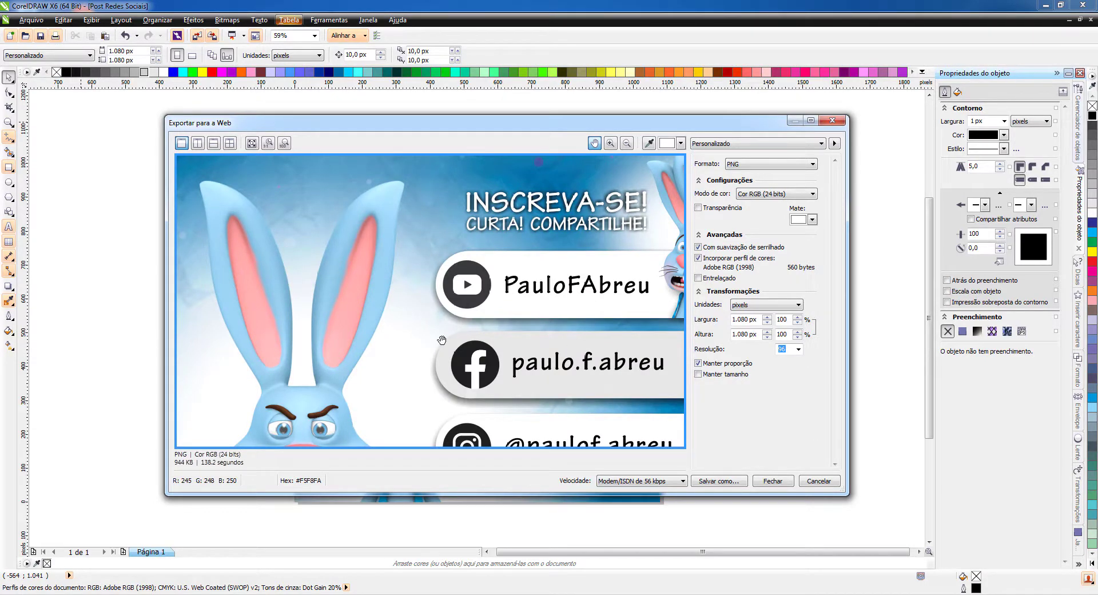
pyautogui.click(253, 146)
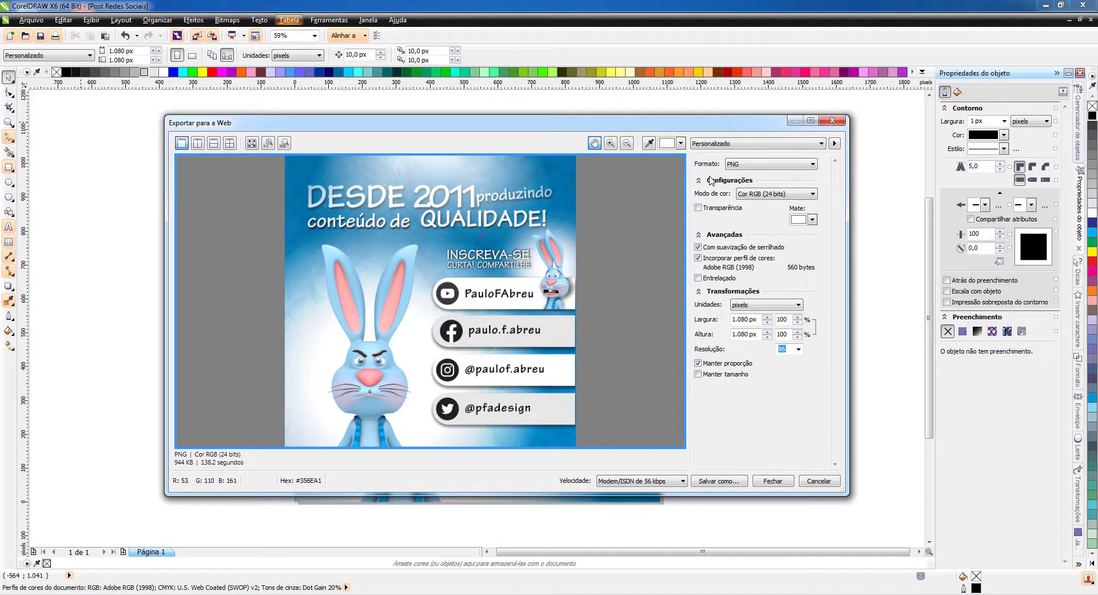
# - Compare the JPEG and PNG versions of the export in two side-by-side previews
pyautogui.click(814, 165)
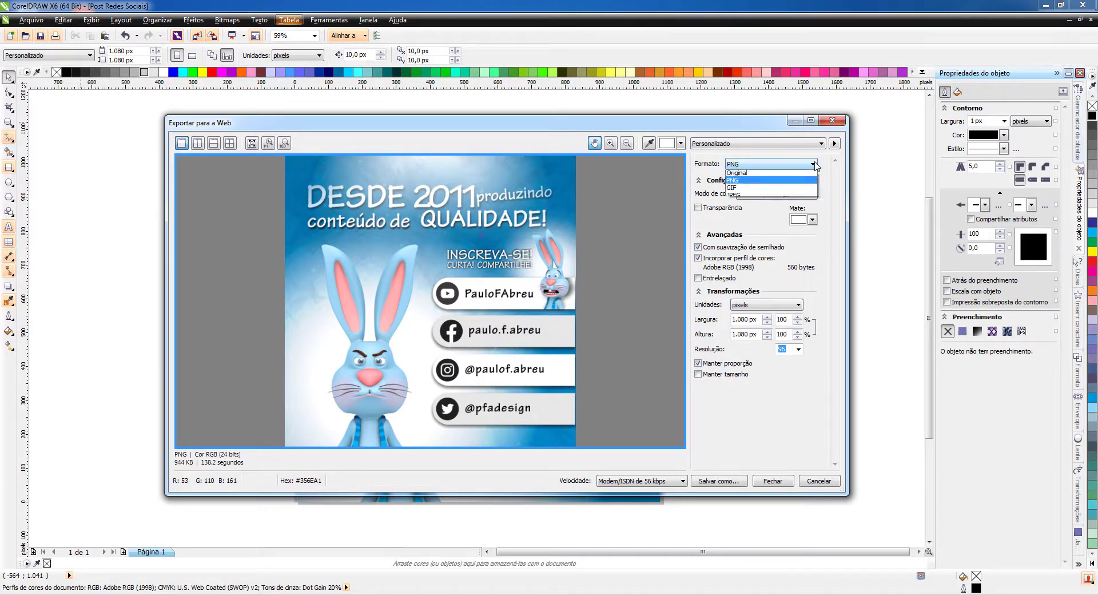
pyautogui.click(767, 196)
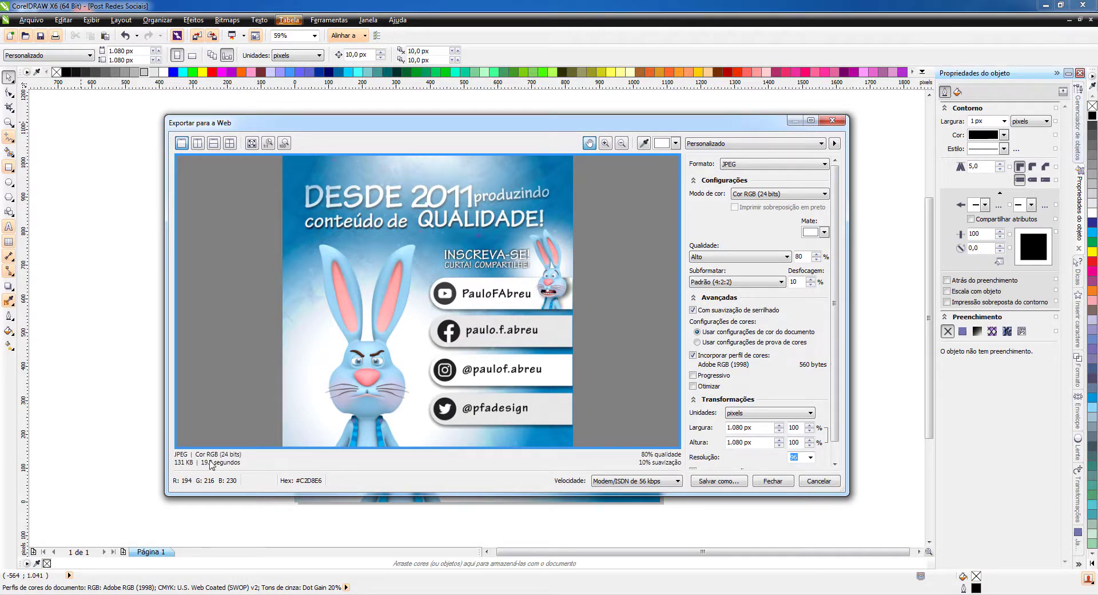
pyautogui.click(198, 144)
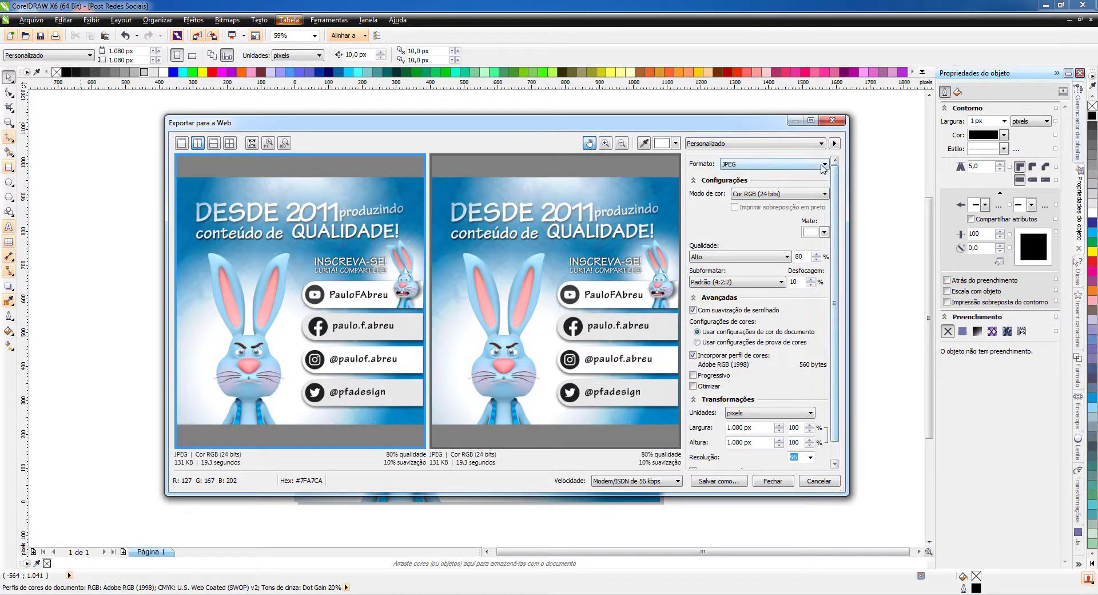
pyautogui.click(824, 164)
pyautogui.click(752, 185)
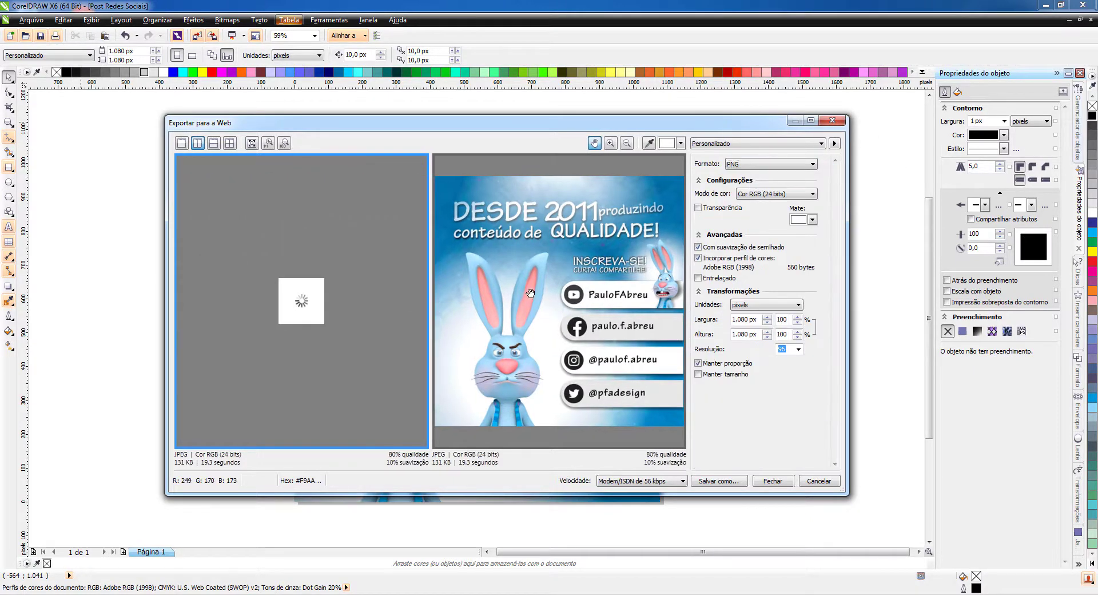
pyautogui.click(252, 143)
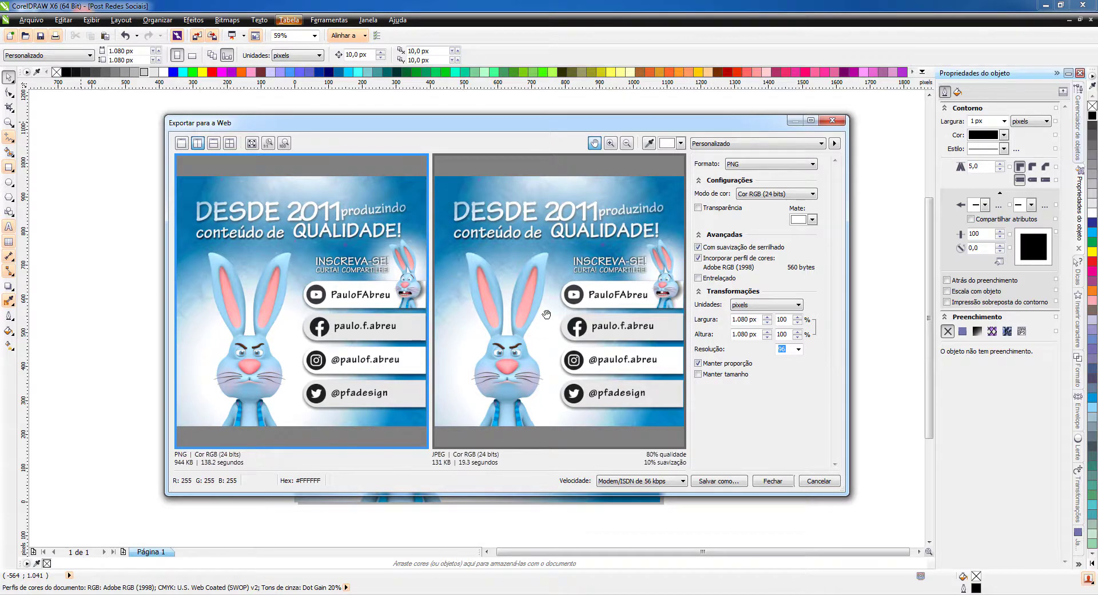
# - Set the quality of the JPEG version in the second preview to Mais alto (100%)
pyautogui.click(505, 424)
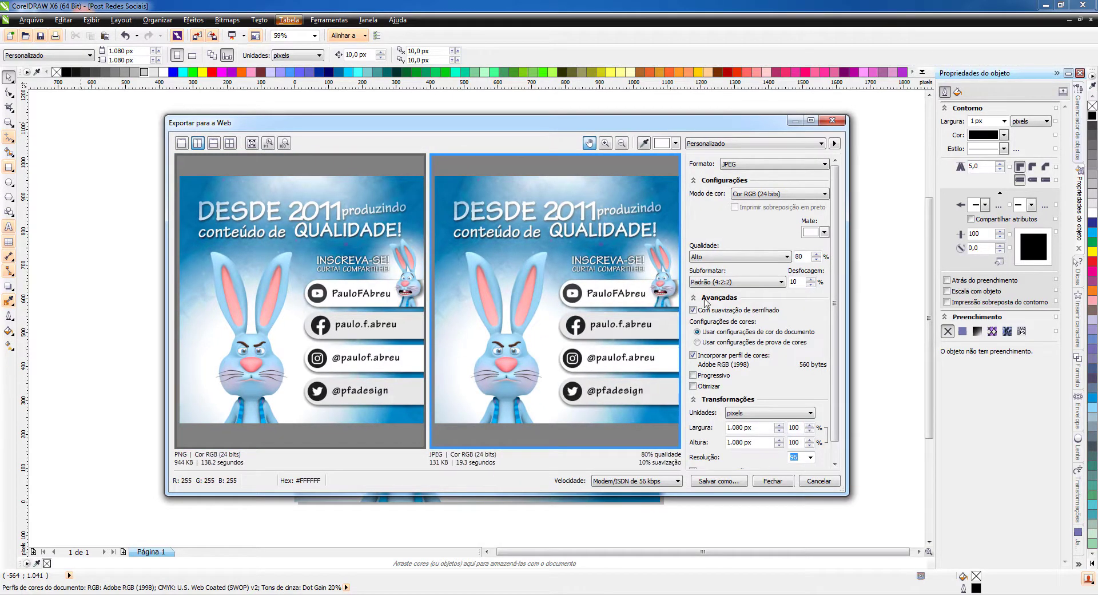
pyautogui.click(787, 257)
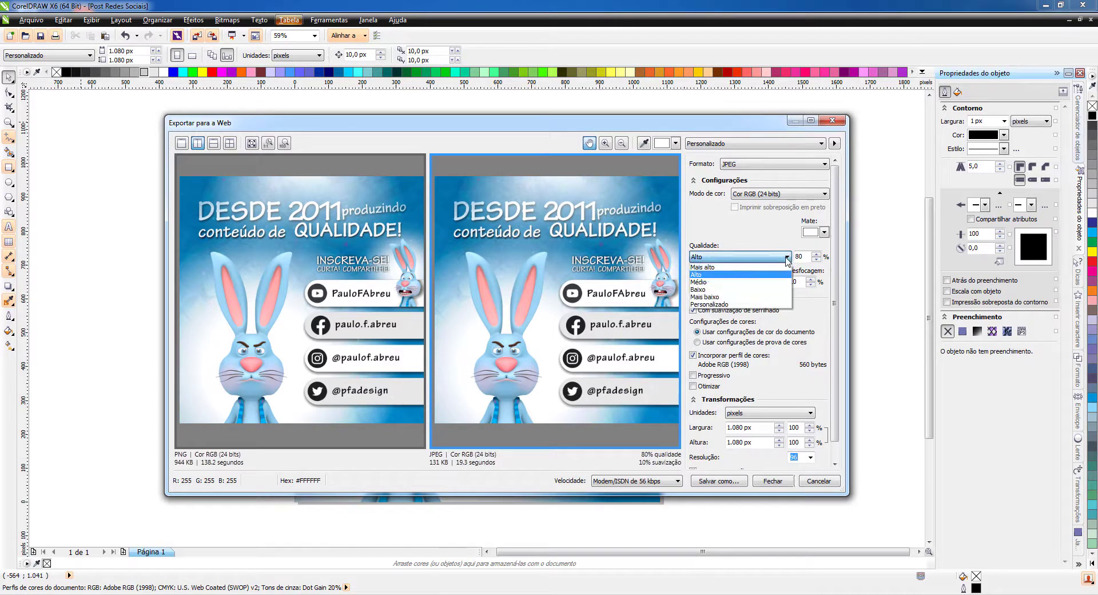
pyautogui.click(718, 267)
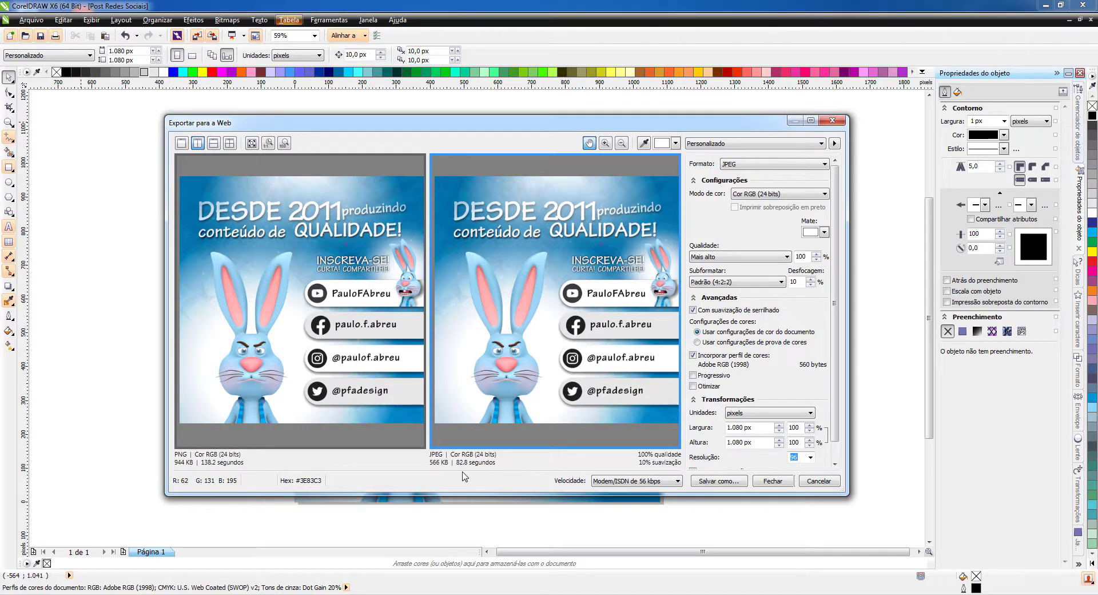
# - Return to a single preview and set the export format to PNG with transparency
pyautogui.click(181, 143)
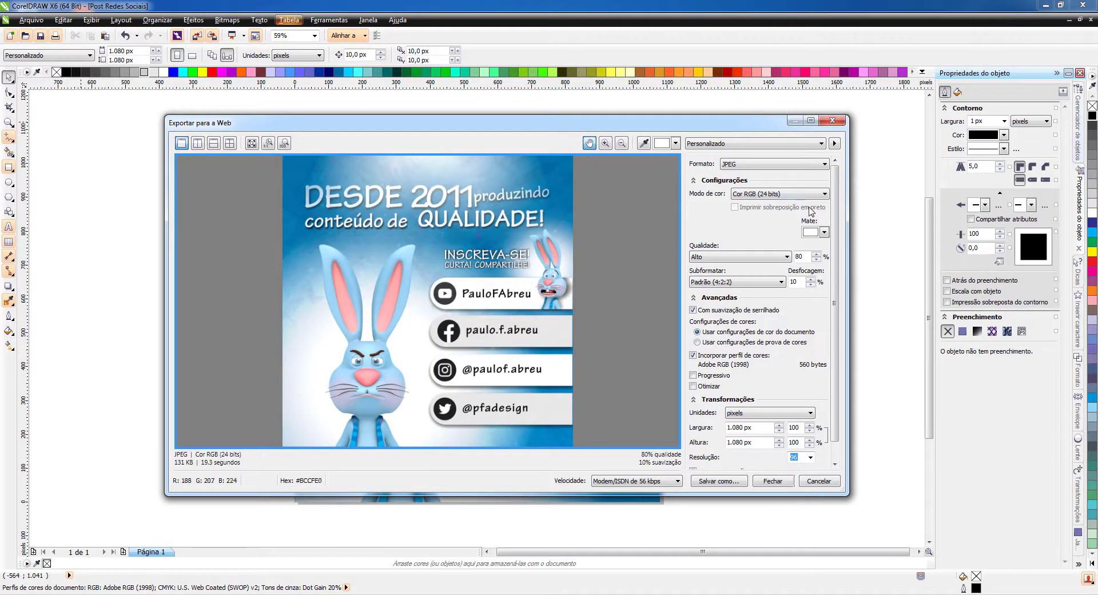
pyautogui.click(817, 165)
pyautogui.click(741, 182)
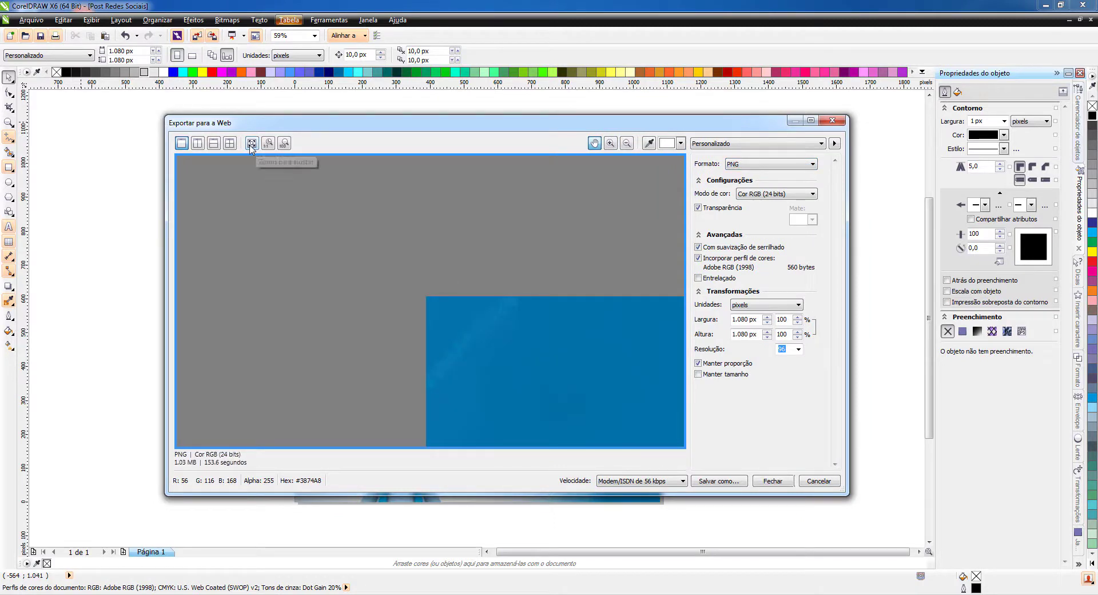
# - Turn off transparency for the PNG export and save the image as Post Redes Sociais on the desktop
pyautogui.click(251, 143)
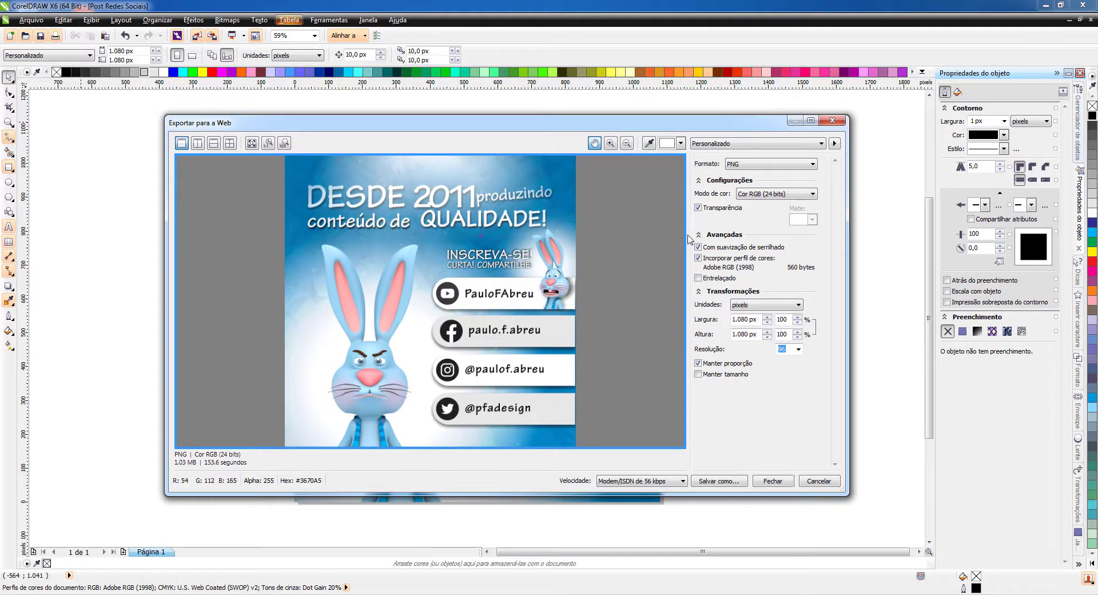
pyautogui.click(697, 208)
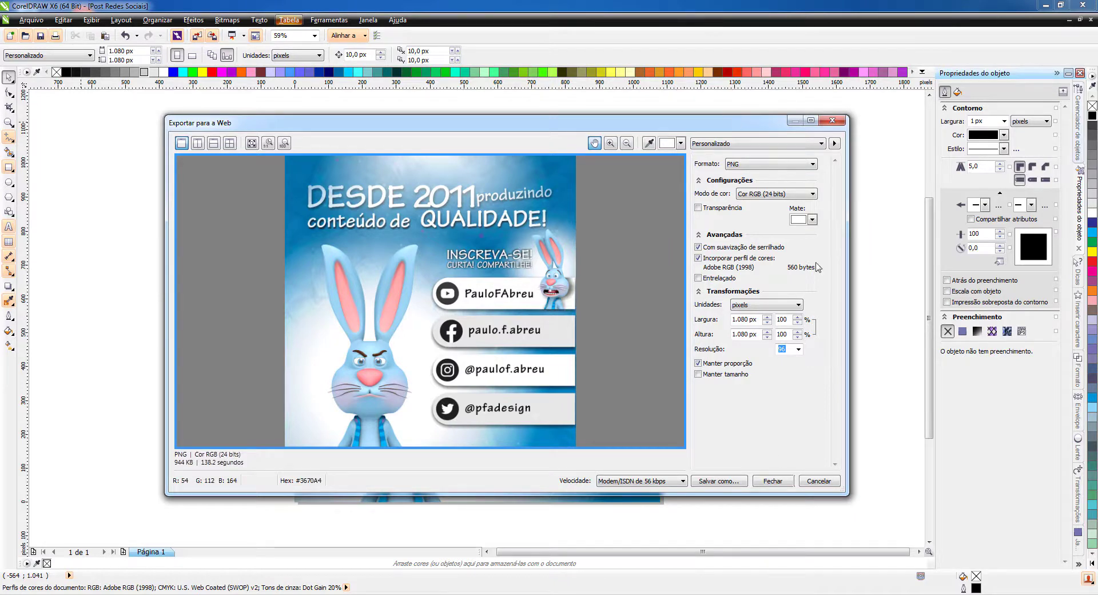
pyautogui.click(725, 483)
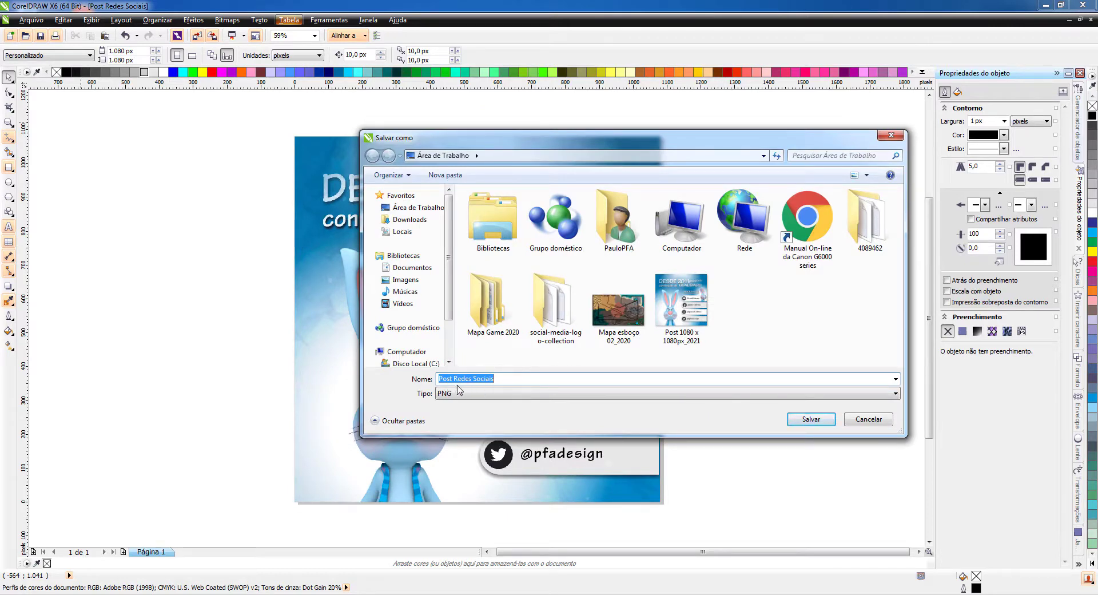
pyautogui.click(810, 420)
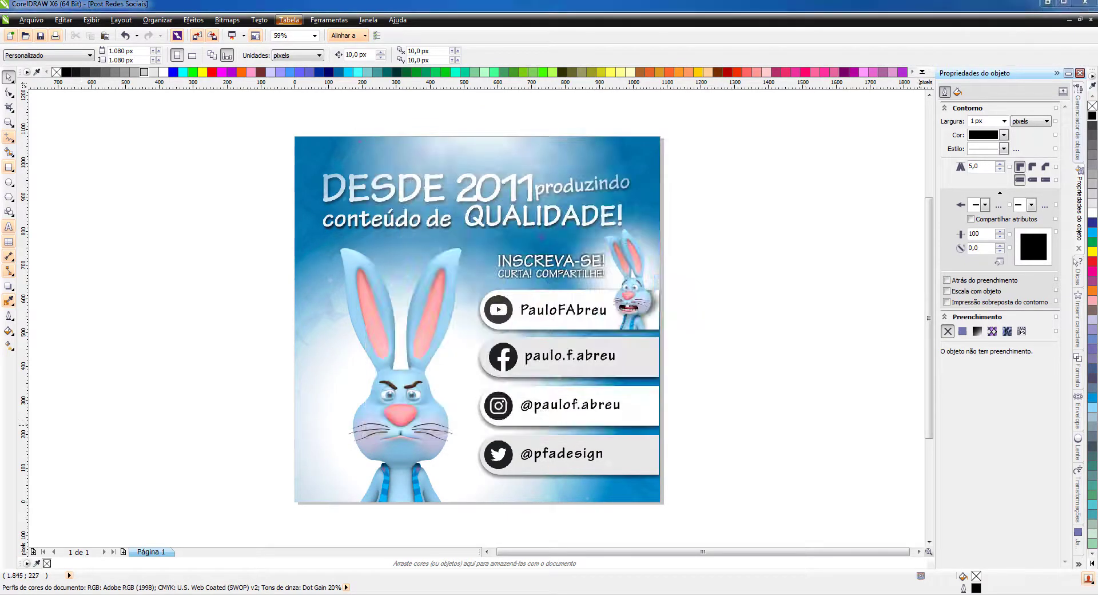
# - Open the exported Post Redes Sociais image from the desktop in the Windows photo viewer and inspect the artwork's sharpness up close
pyautogui.press('super+d')
pyautogui.doubleClick(127, 26)
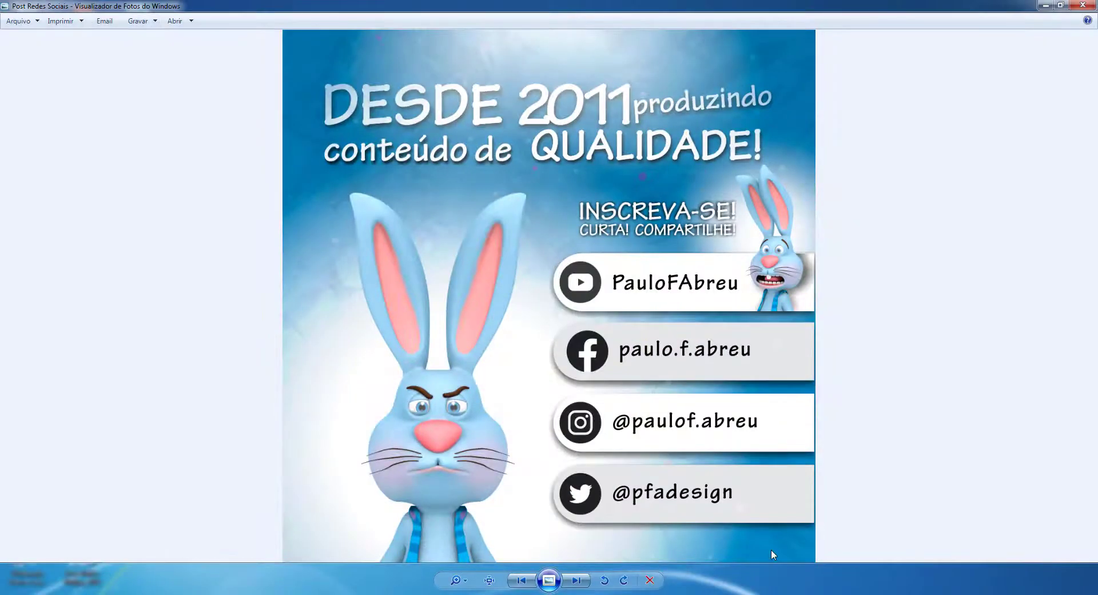
pyautogui.scroll(2, 586, 467)
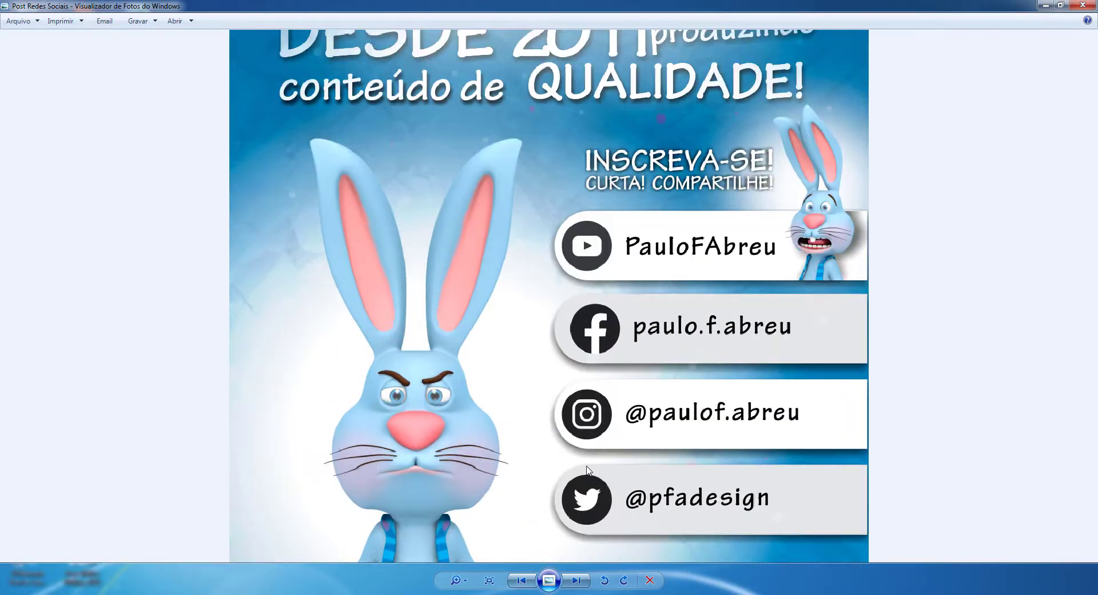
pyautogui.scroll(4, 618, 310)
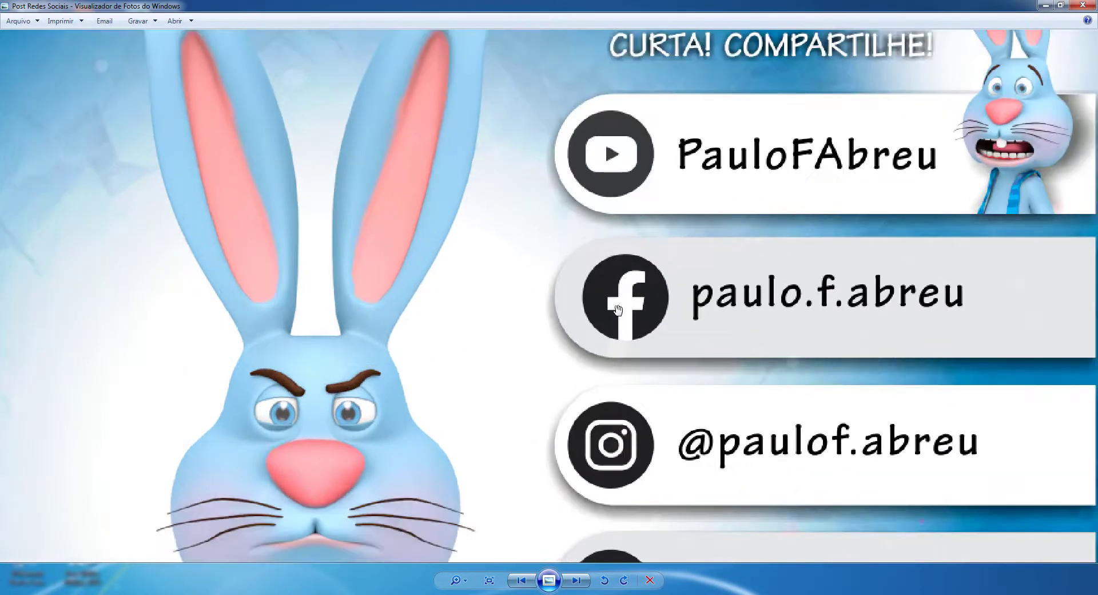
pyautogui.scroll(2, 618, 309)
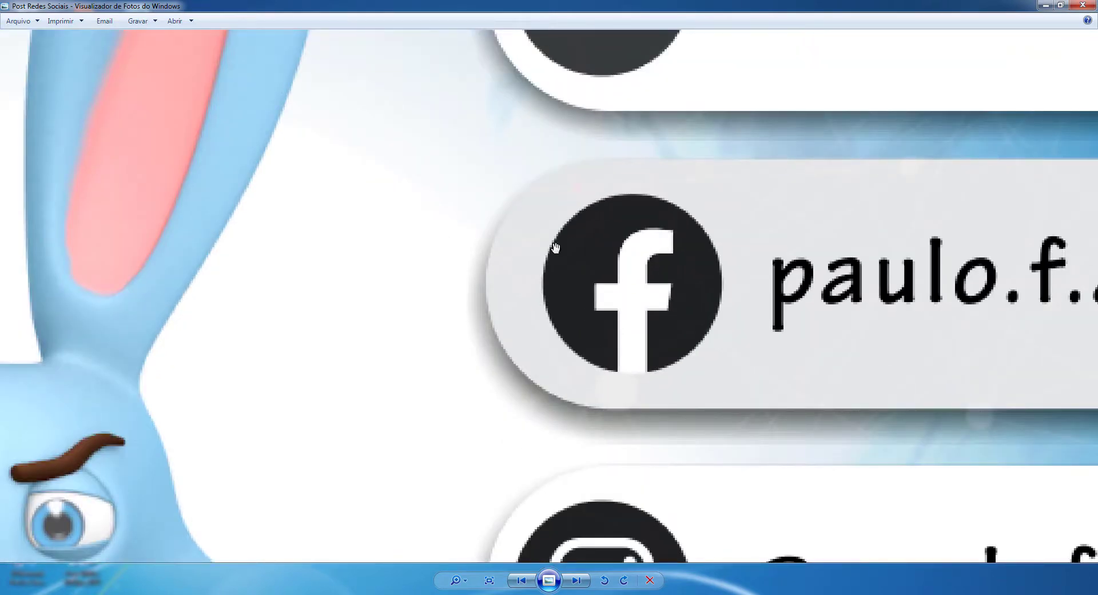
pyautogui.scroll(-8, 601, 302)
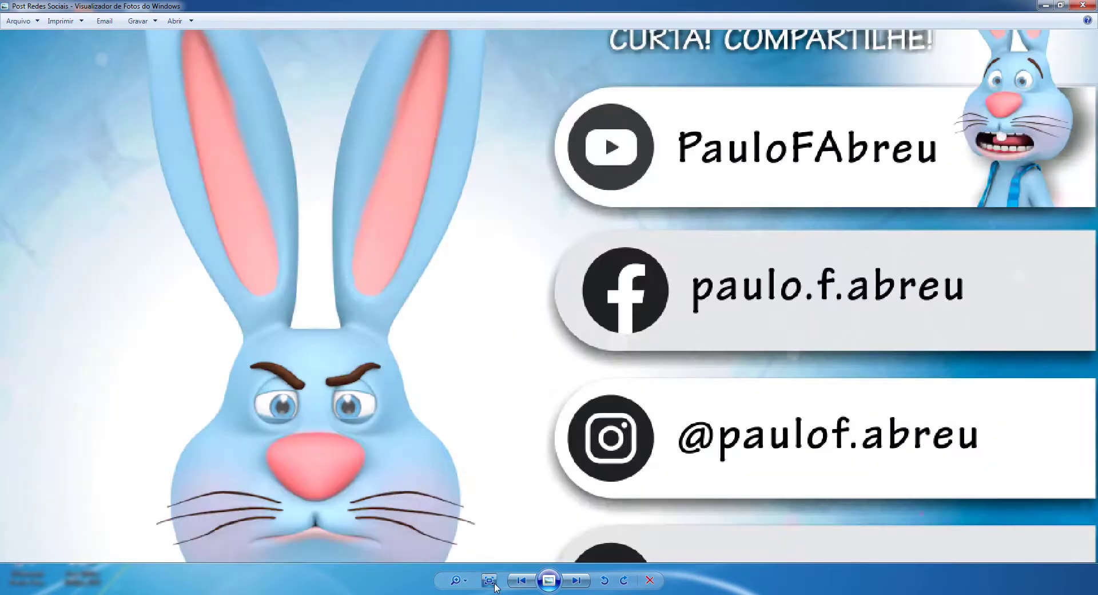